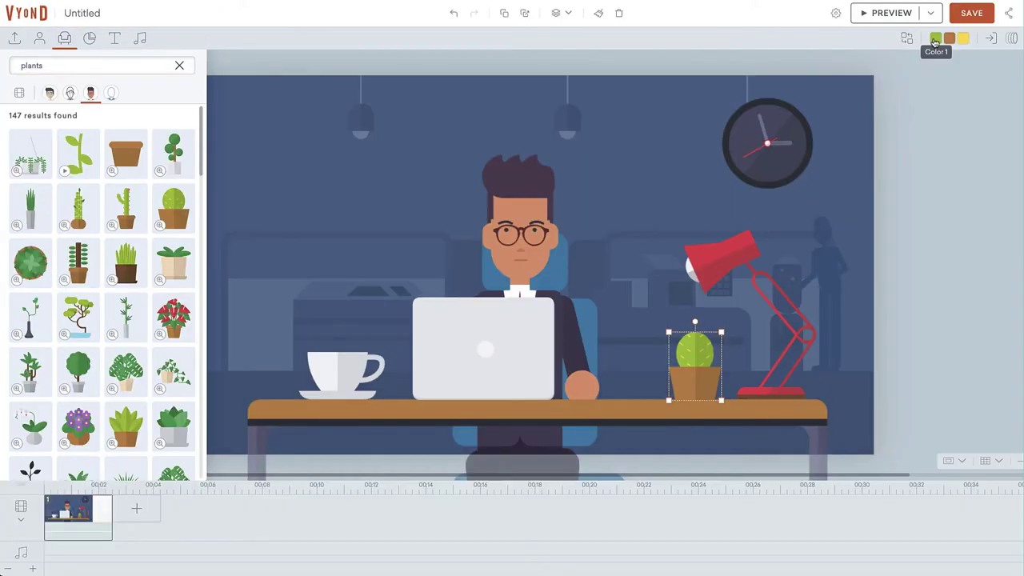
Recolour the cactus teal from the Business Friendly palette, then give the woman a Happy expression.
{"action": "left_click", "coordinate": [935, 38]}
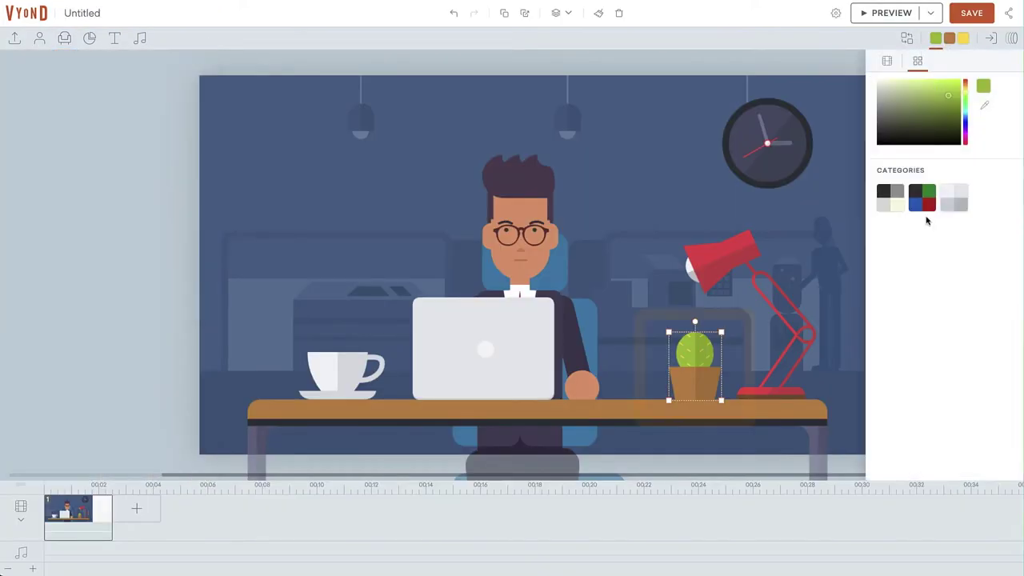
{"action": "left_click", "coordinate": [896, 201]}
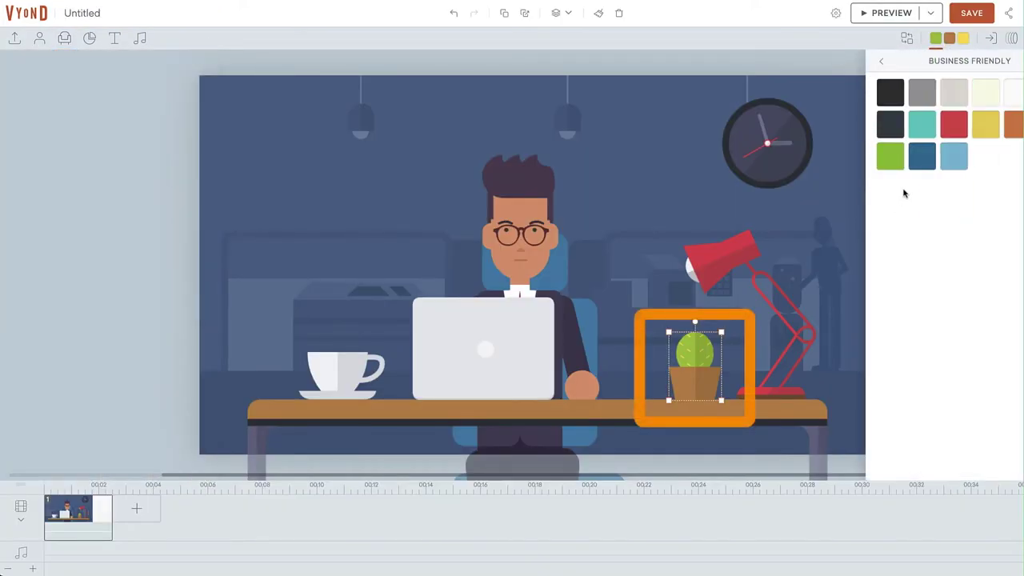
{"action": "left_click", "coordinate": [987, 131]}
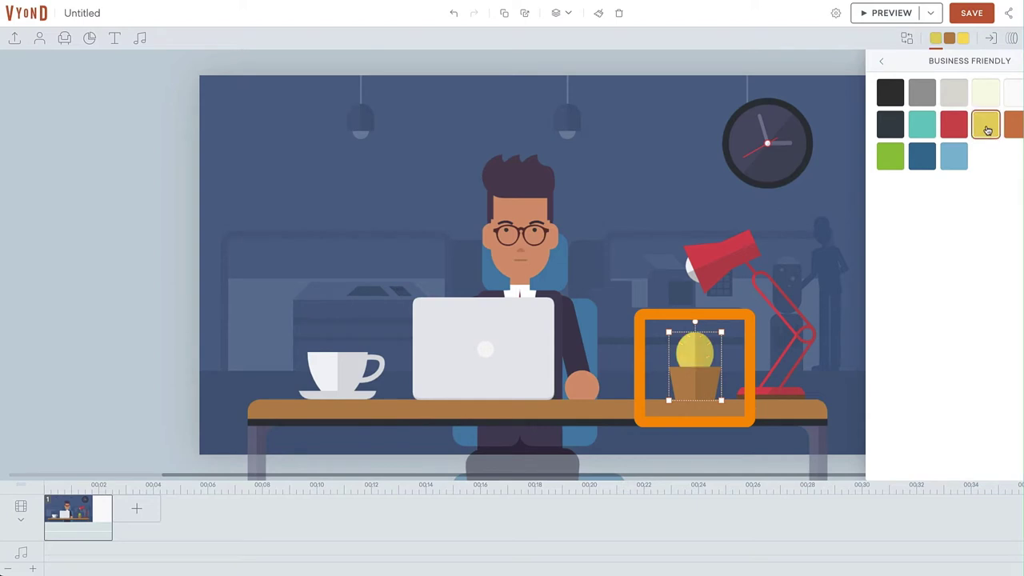
{"action": "left_click", "coordinate": [954, 136]}
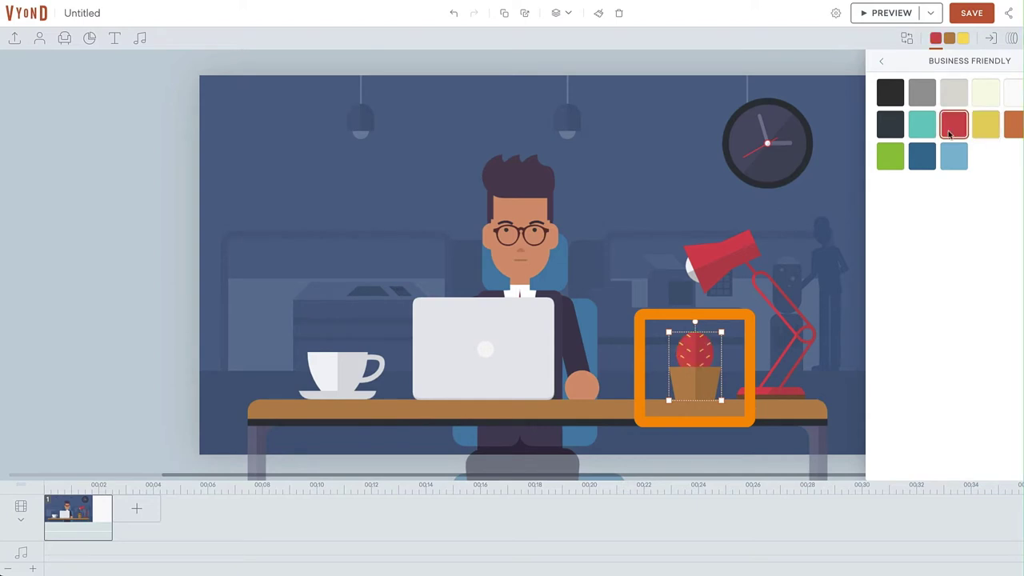
{"action": "left_click", "coordinate": [923, 136]}
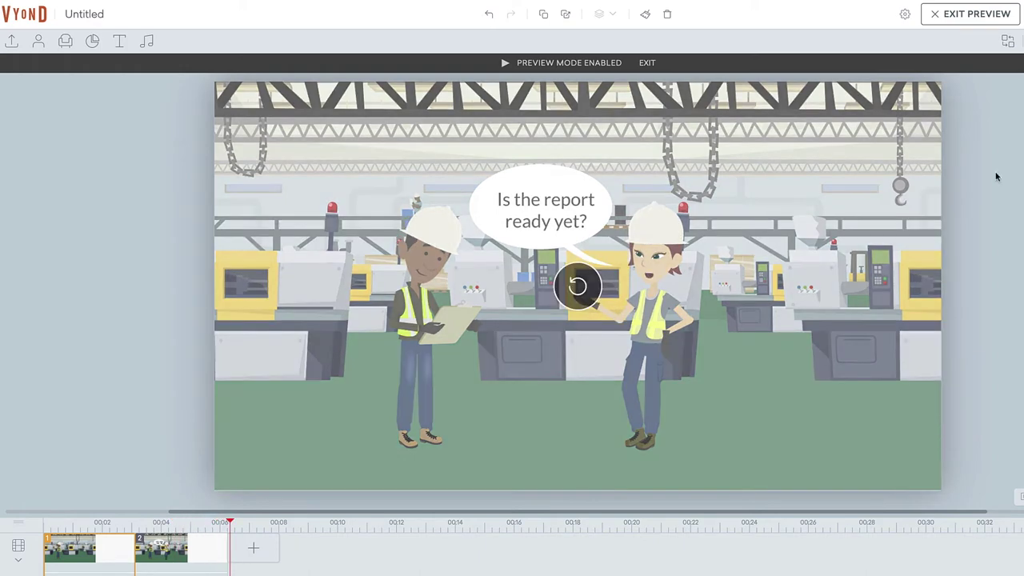
{"action": "left_click", "coordinate": [705, 286]}
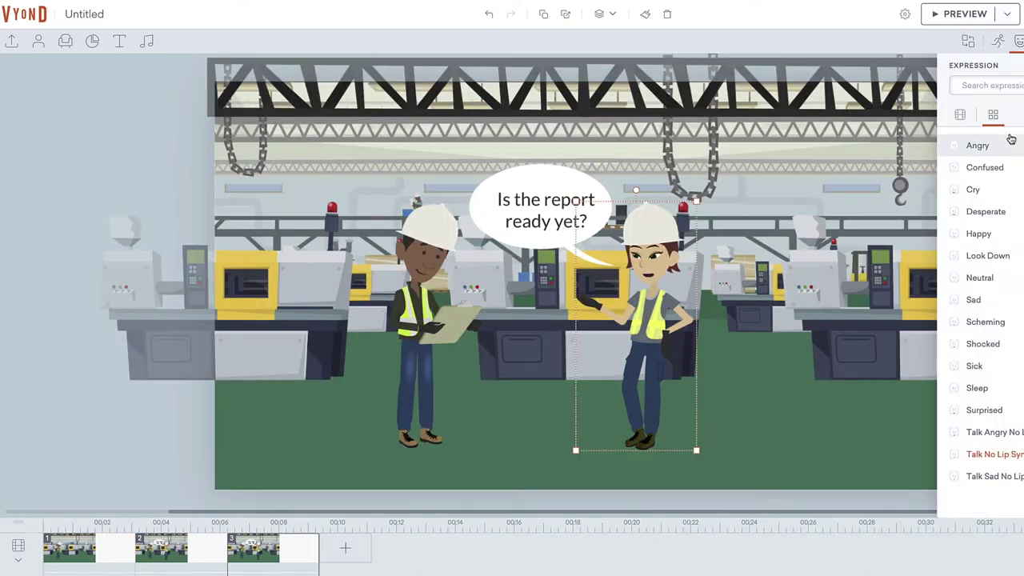
{"action": "left_click", "coordinate": [991, 235]}
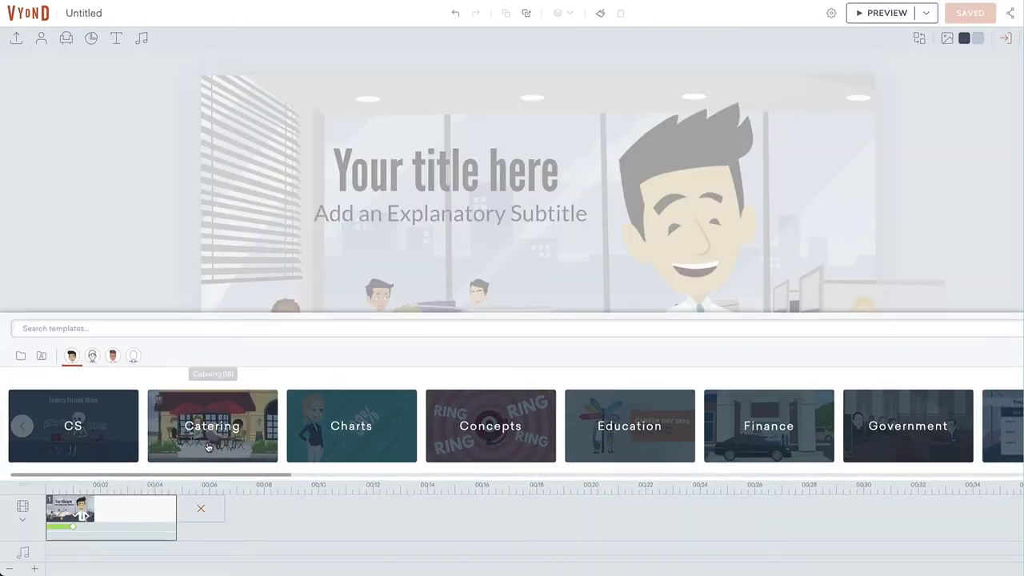
Add the Catering 'Cafe' template as scene 2 and Healthcare 'Clinic services' as scene 3.
{"action": "left_click", "coordinate": [207, 447]}
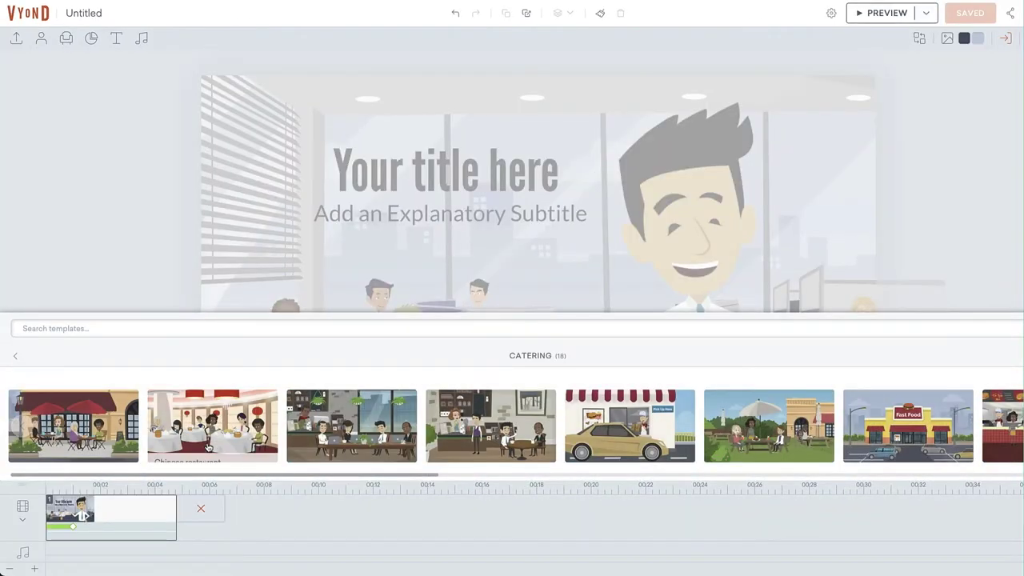
{"action": "left_click", "coordinate": [77, 446]}
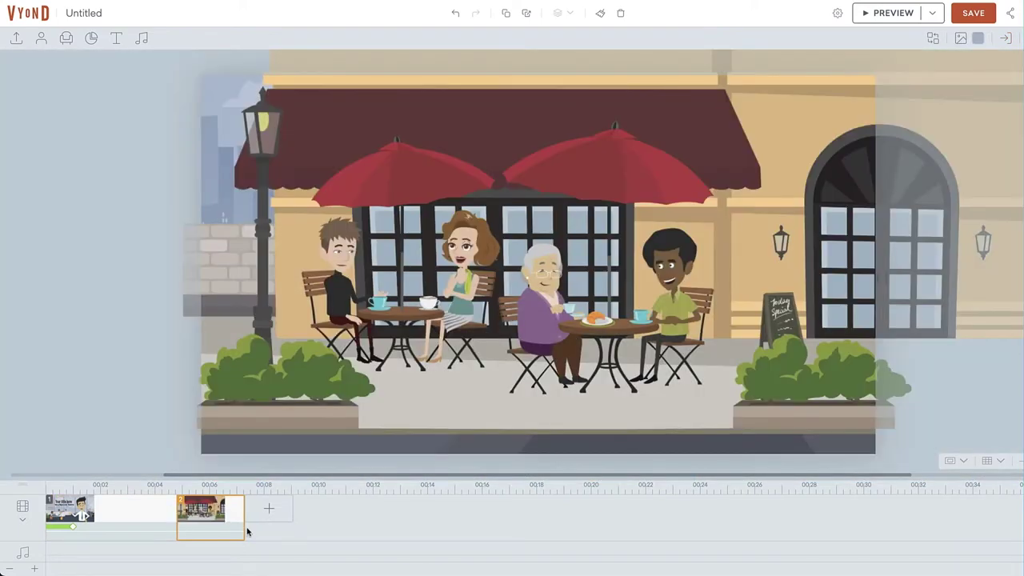
{"action": "left_click", "coordinate": [270, 507]}
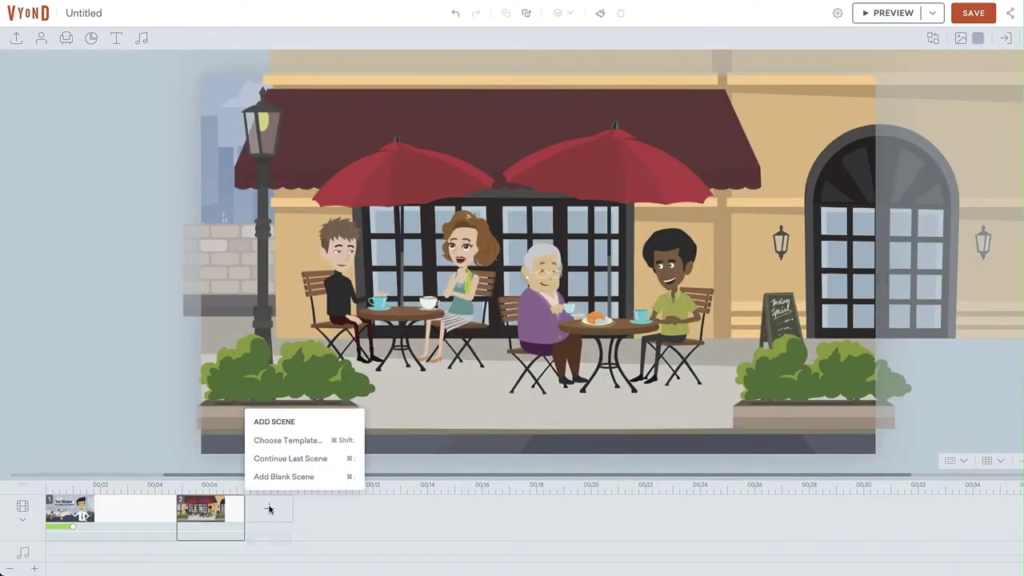
{"action": "left_click", "coordinate": [276, 436]}
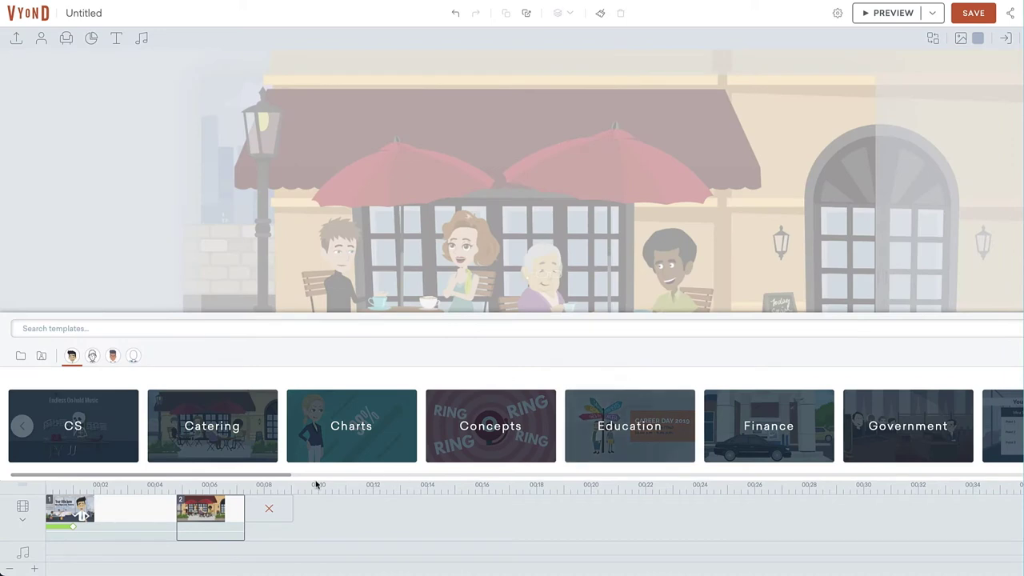
{"action": "left_click_drag", "start_coordinate": [257, 477], "coordinate": [431, 473]}
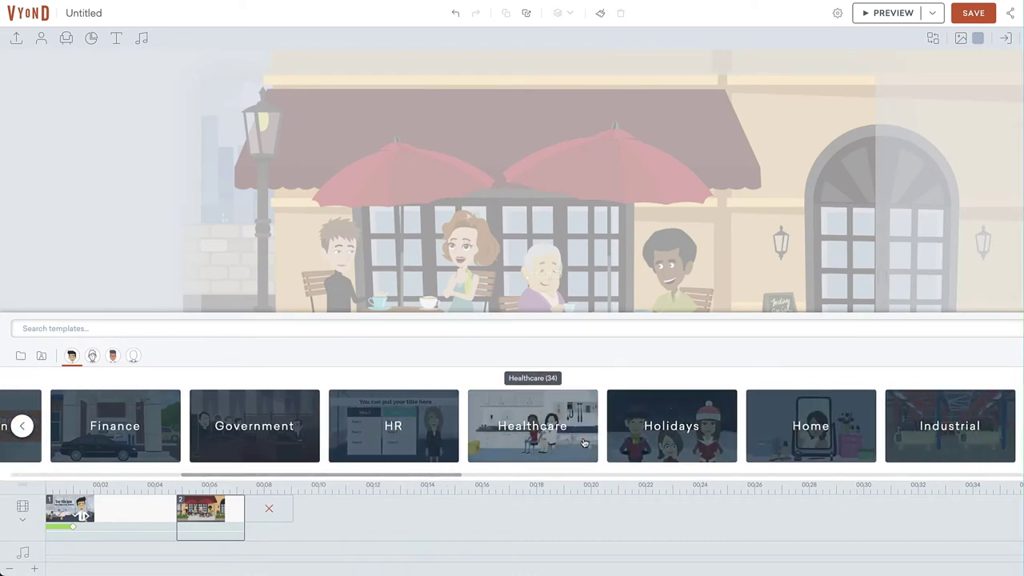
{"action": "left_click", "coordinate": [580, 442]}
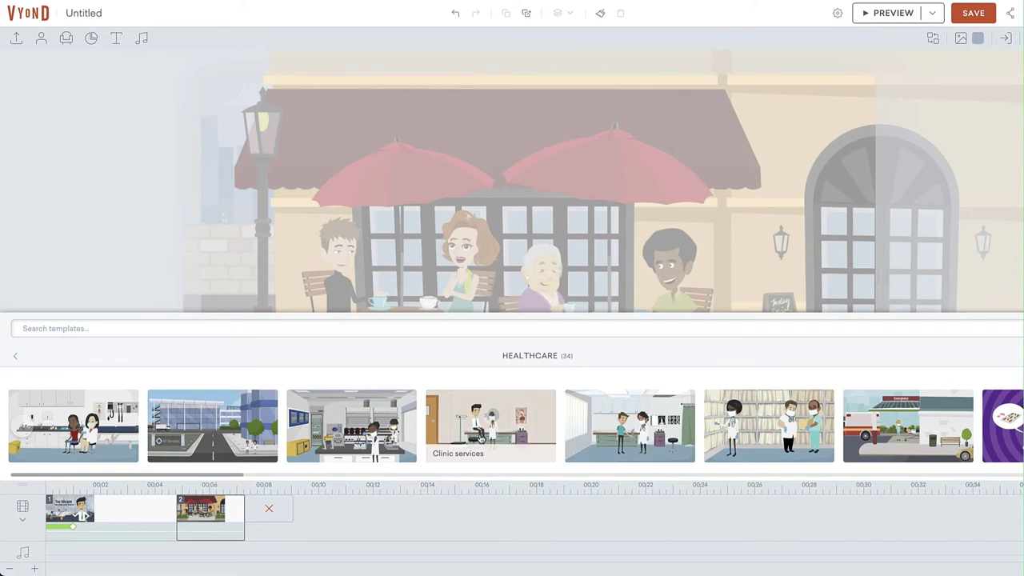
{"action": "left_click", "coordinate": [474, 436]}
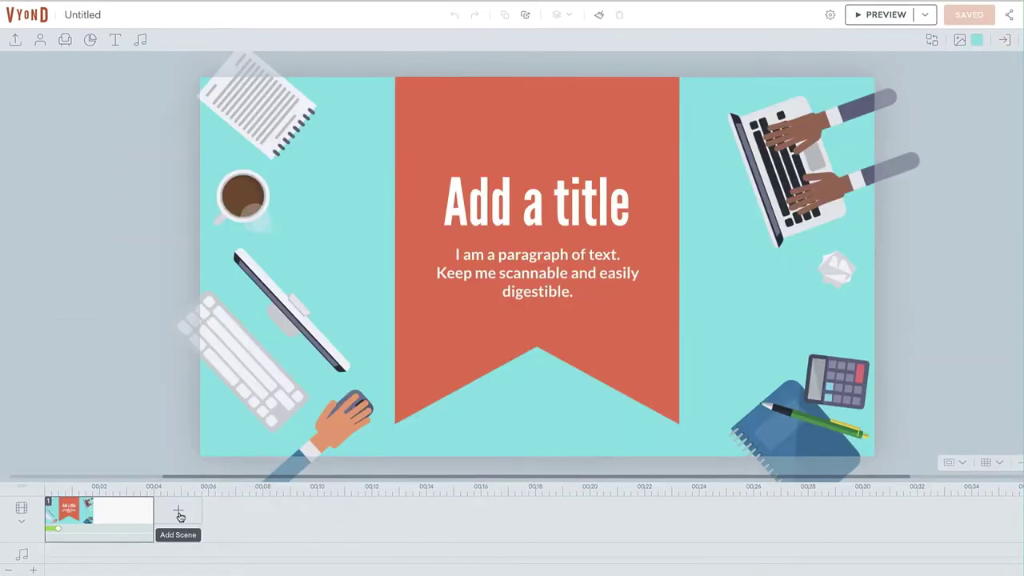
{"action": "left_click", "coordinate": [178, 510]}
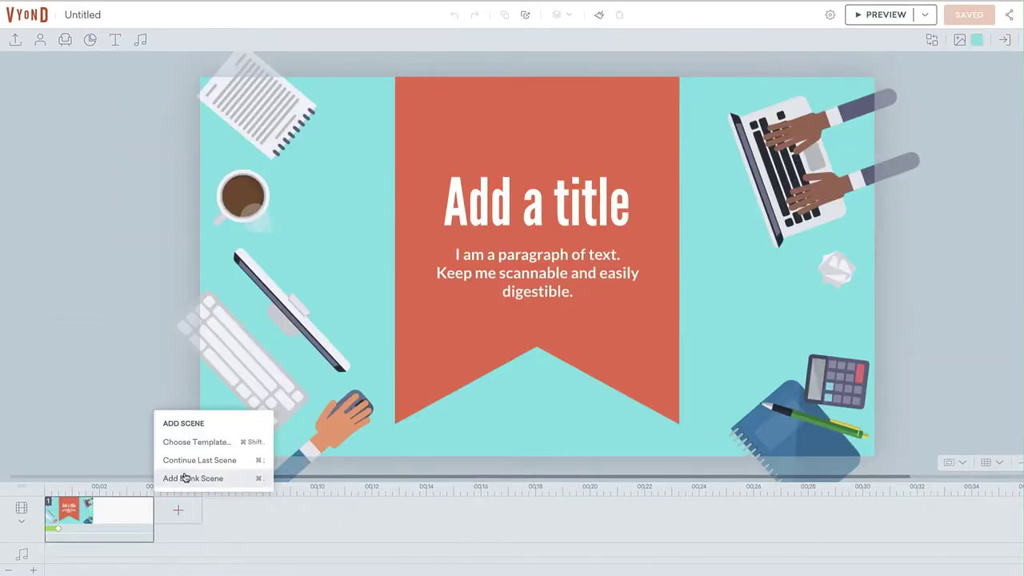
Add the Catering 'Bar' template as scene 2 and Healthcare 'Accident protection' as scene 3.
{"action": "left_click", "coordinate": [187, 445]}
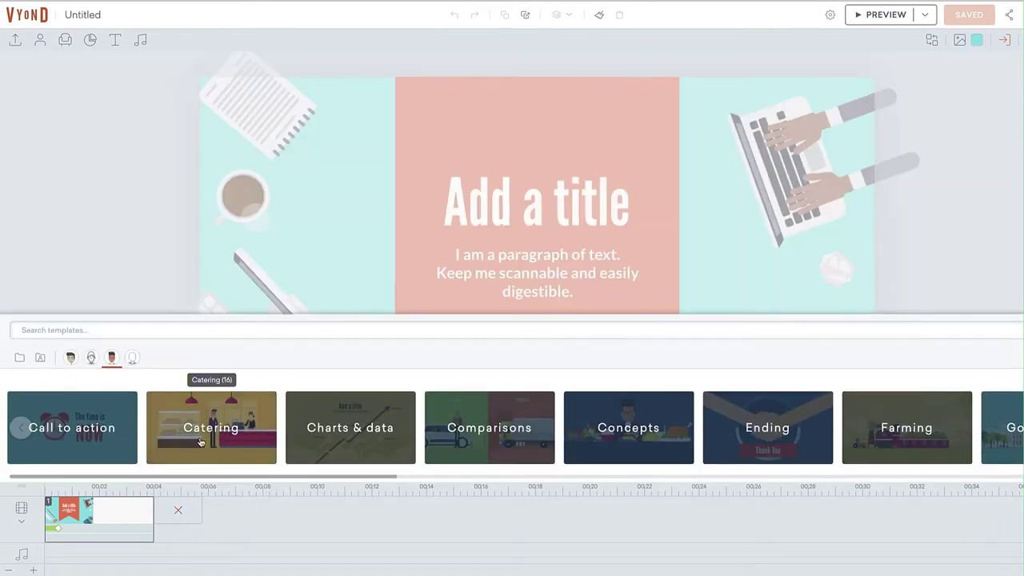
{"action": "left_click", "coordinate": [200, 442]}
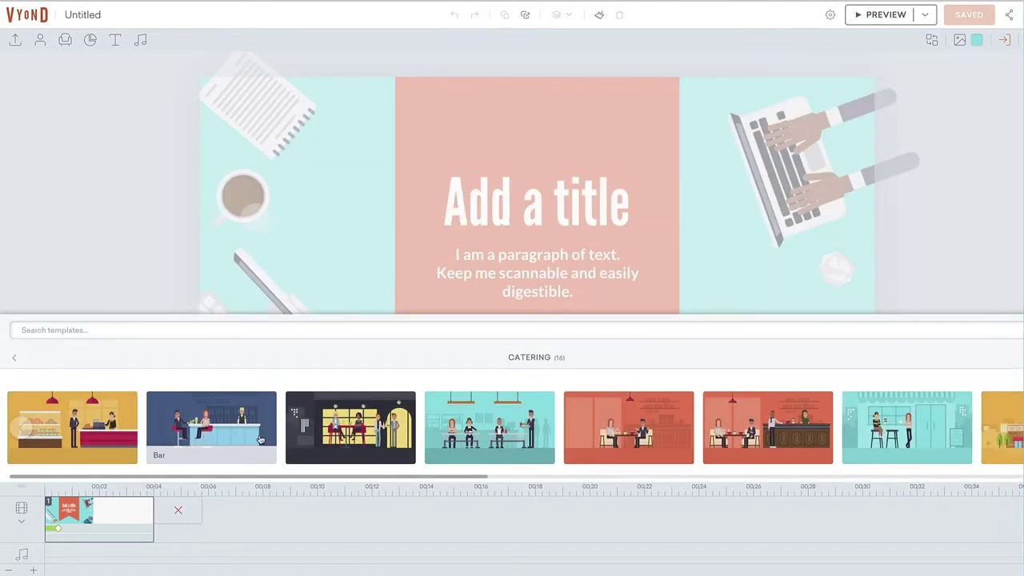
{"action": "left_click", "coordinate": [352, 436]}
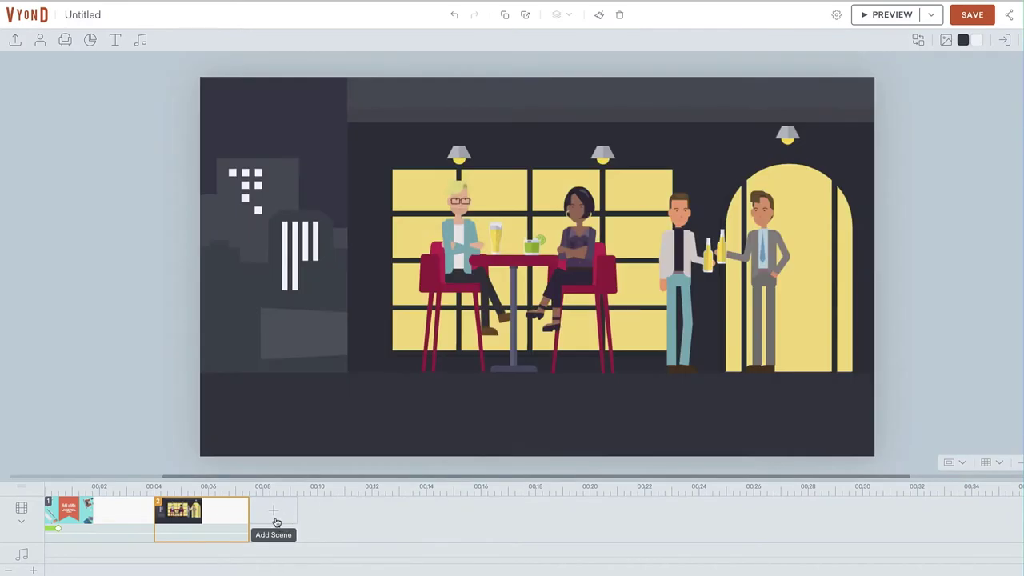
{"action": "left_click", "coordinate": [273, 515]}
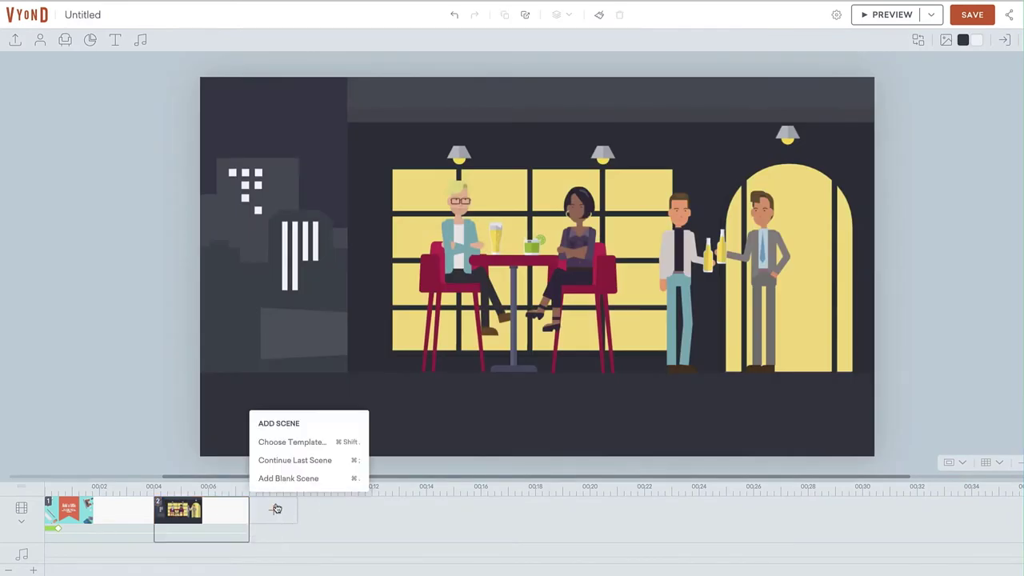
{"action": "left_click", "coordinate": [293, 443]}
{"action": "left_click", "coordinate": [520, 446]}
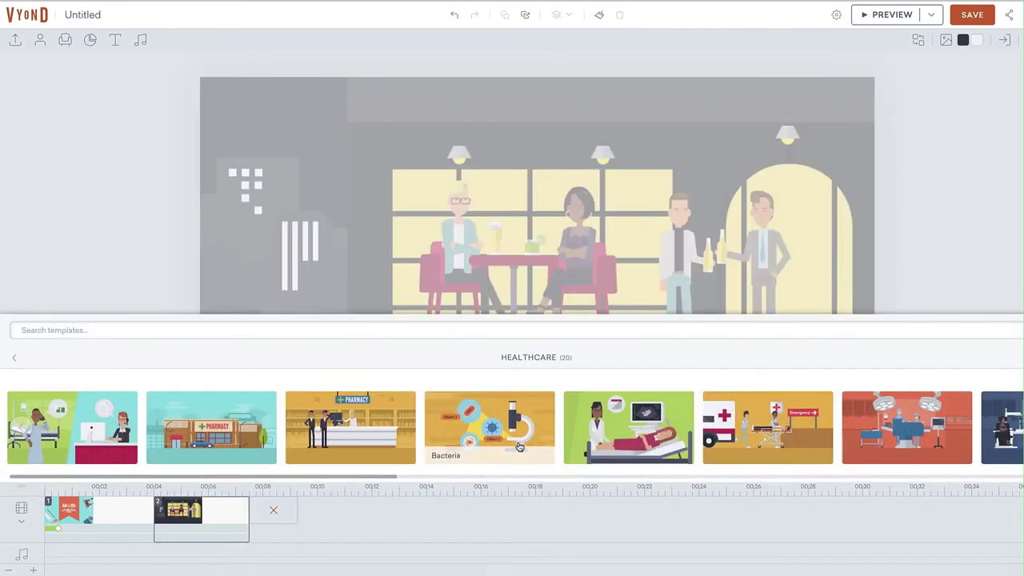
{"action": "left_click", "coordinate": [41, 439]}
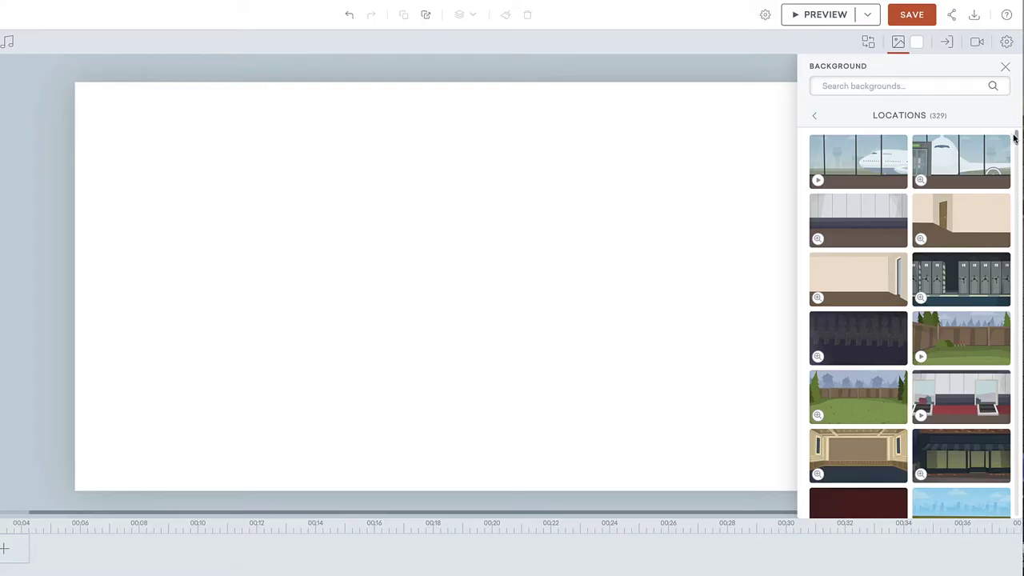
{"action": "scroll", "coordinate": [1010, 157], "scroll_direction": "down", "scroll_amount": 6}
Show the Sound Effects list in the audio library.
{"action": "left_click_drag", "start_coordinate": [1010, 158], "coordinate": [1003, 189]}
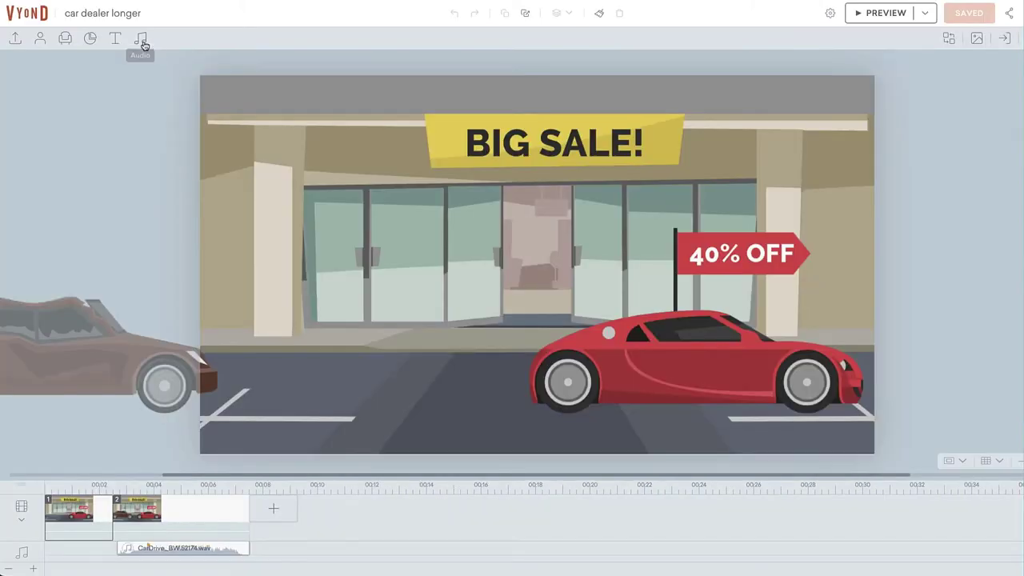
{"action": "left_click", "coordinate": [141, 40]}
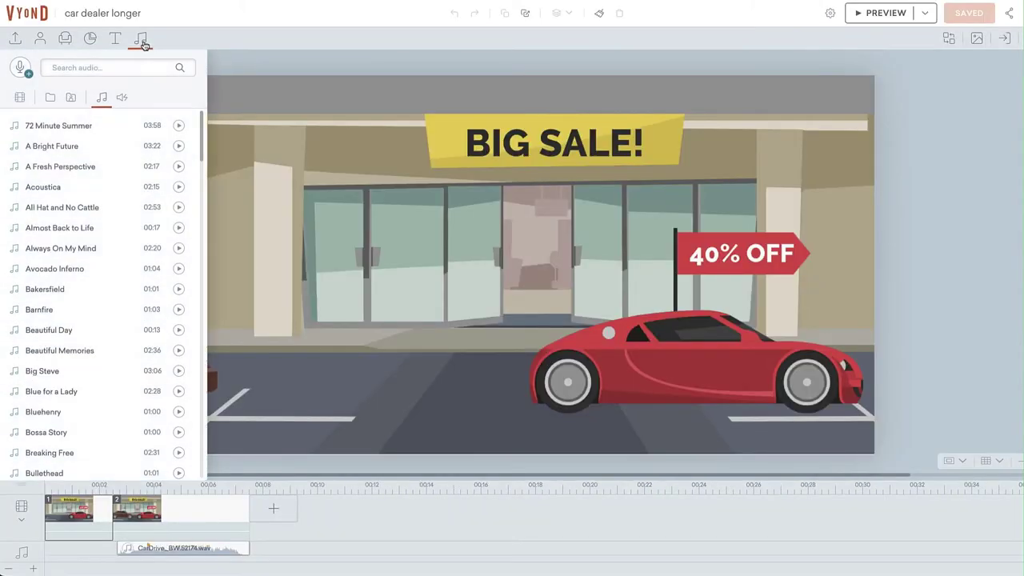
{"action": "left_click", "coordinate": [120, 102]}
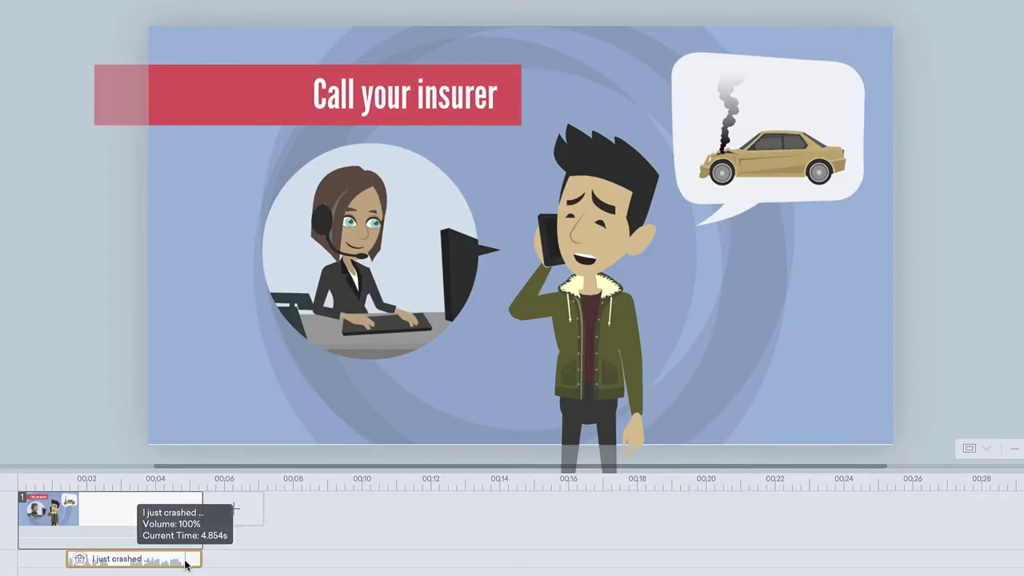
Assign the 'I just crashed my car!' voice clip to the man on the phone.
{"action": "right_click", "coordinate": [186, 565]}
{"action": "left_click", "coordinate": [238, 474]}
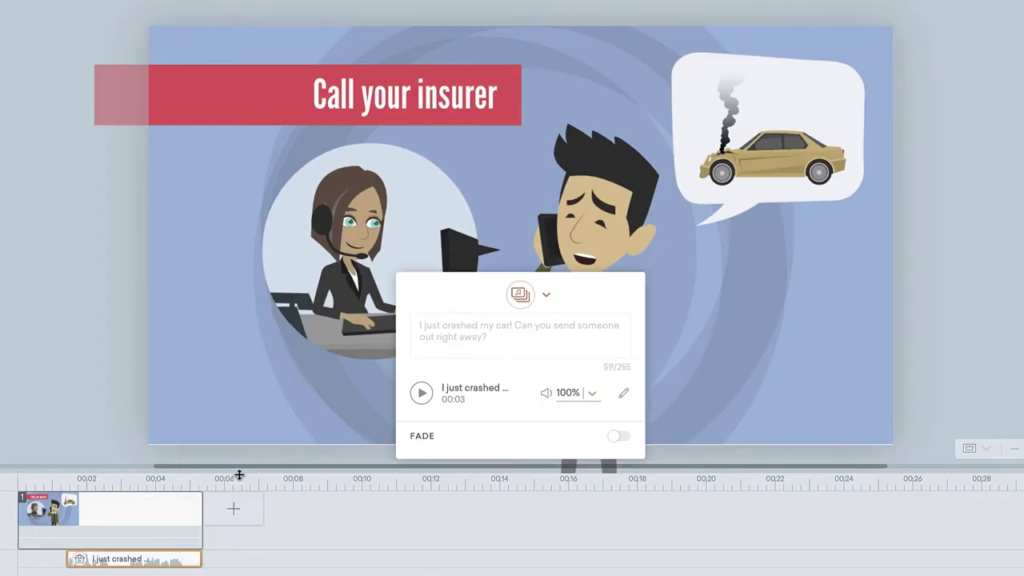
{"action": "left_click", "coordinate": [549, 297]}
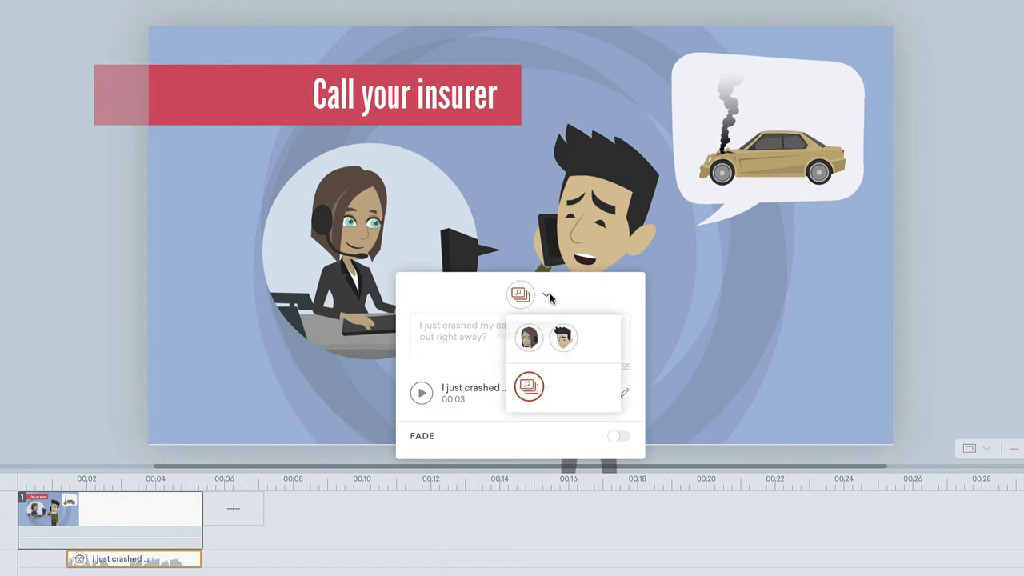
{"action": "left_click", "coordinate": [564, 339]}
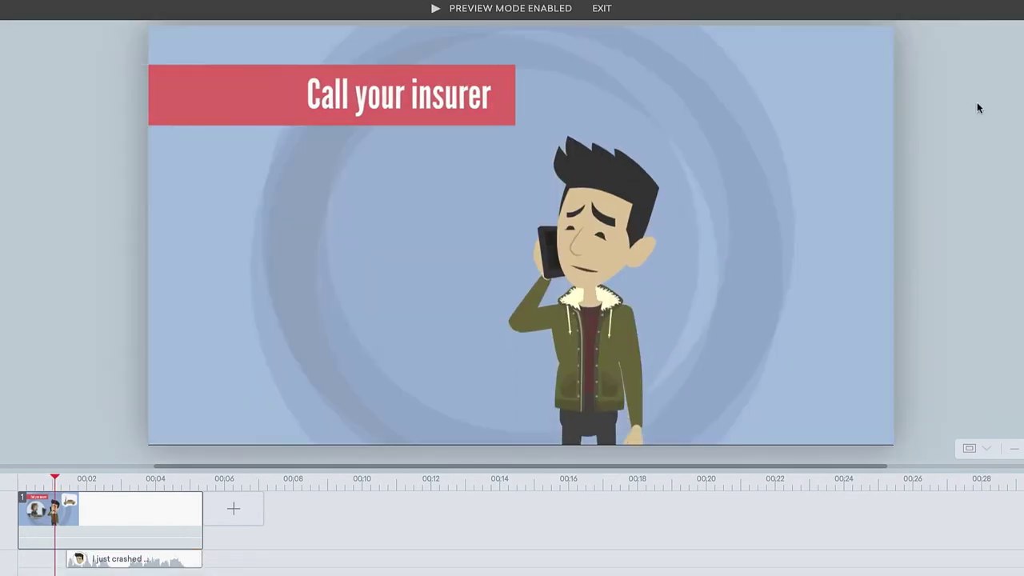